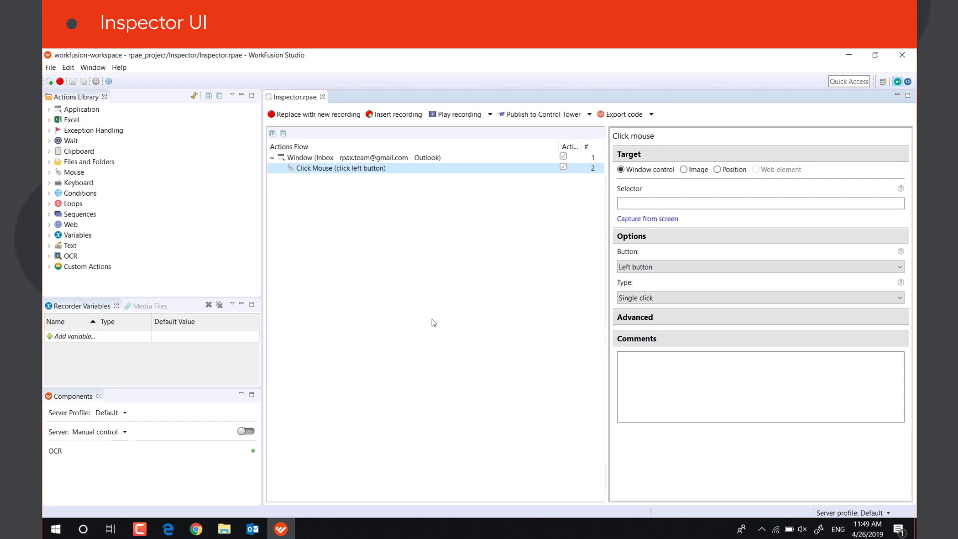
Open the Inspector from the Window menu, close it, and reopen it.
{"action": "left_click", "coordinate": [93, 67]}
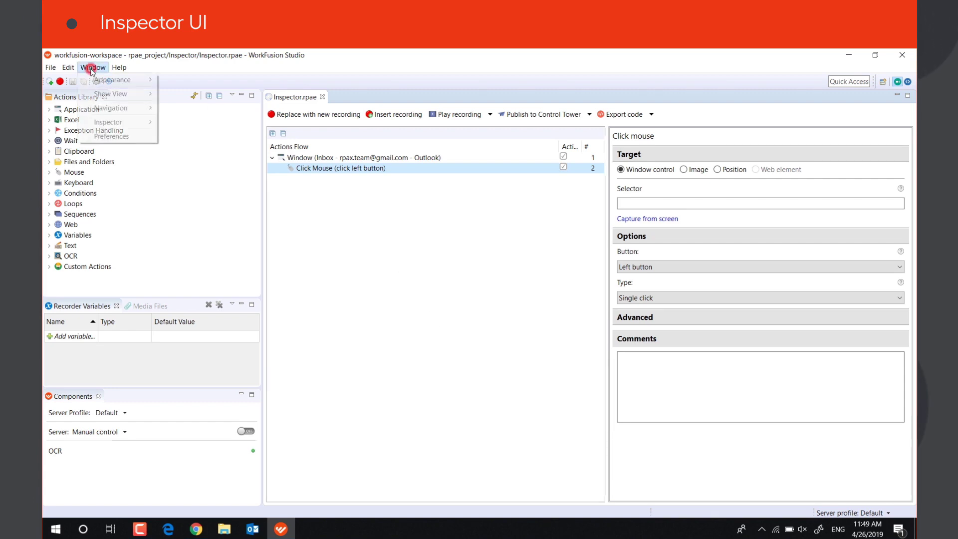
{"action": "mouse_move", "coordinate": [109, 121]}
{"action": "left_click", "coordinate": [179, 121]}
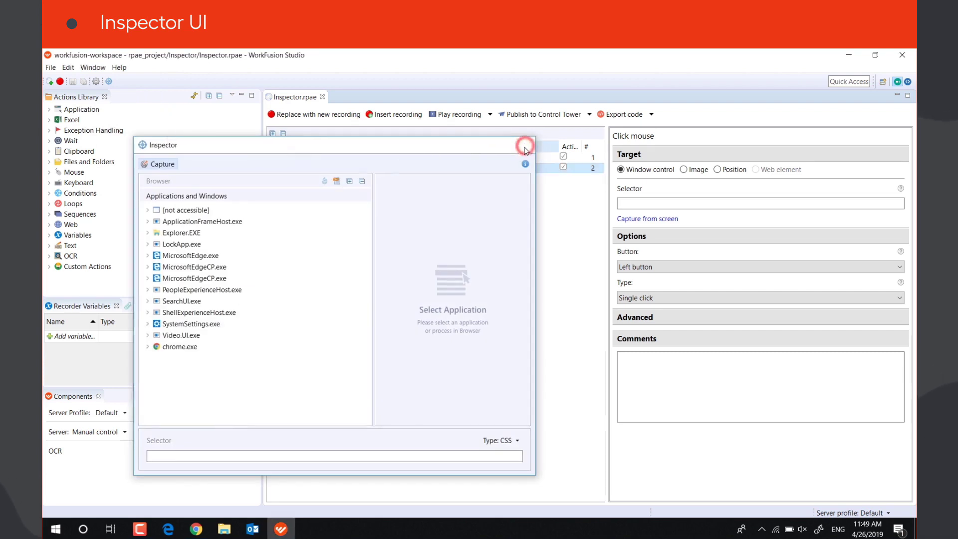
{"action": "left_click", "coordinate": [521, 144]}
{"action": "left_click", "coordinate": [110, 82]}
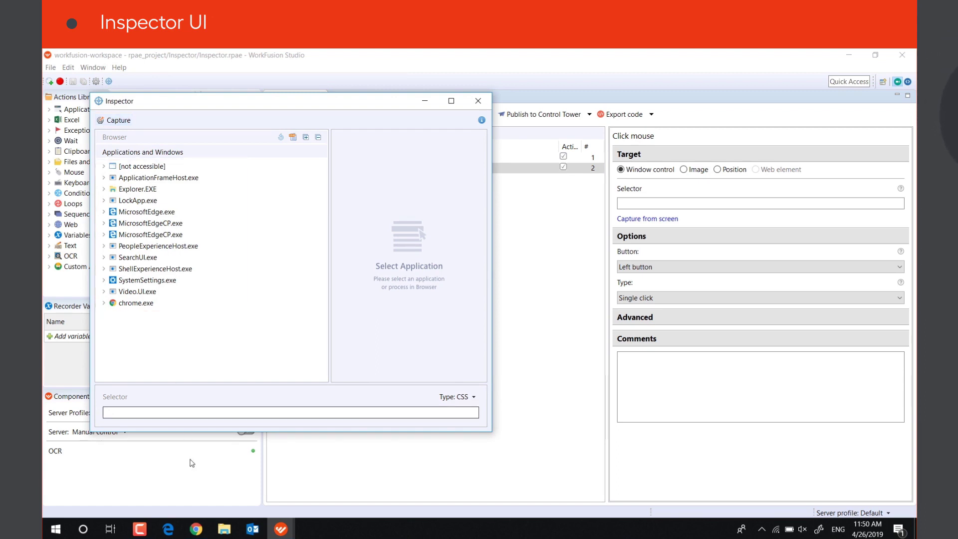
Launch Outlook from the taskbar and bring the Inspector back in front.
{"action": "left_click", "coordinate": [253, 530]}
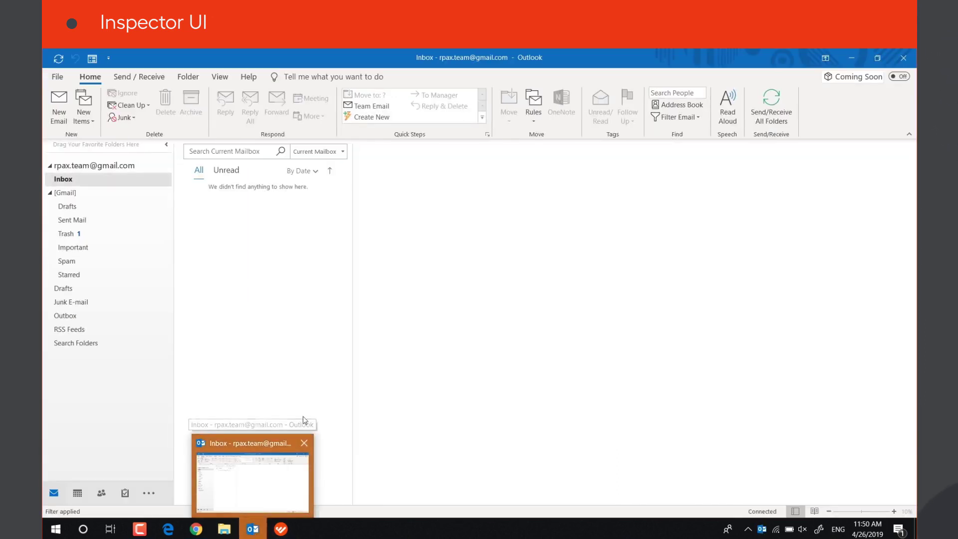
{"action": "left_click", "coordinate": [272, 483]}
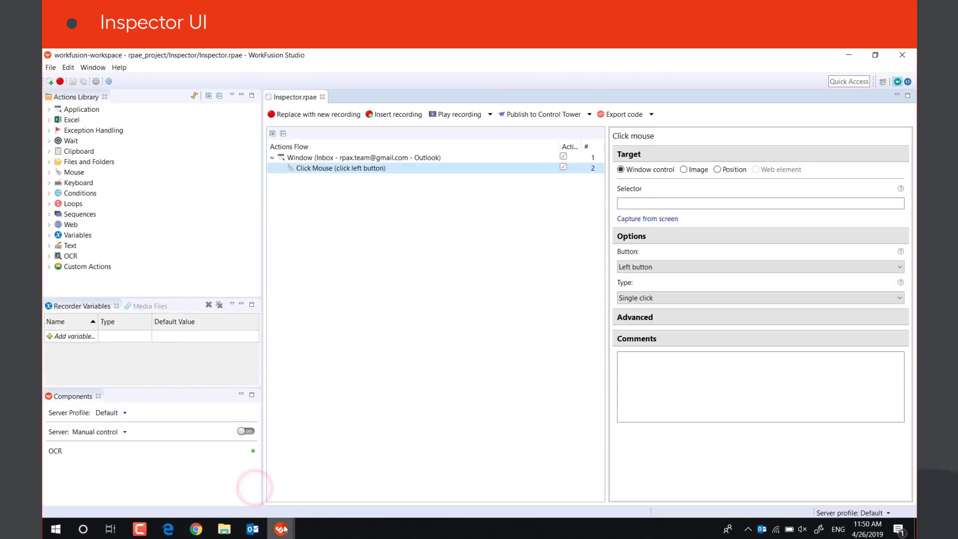
{"action": "left_click", "coordinate": [321, 483]}
Refresh the app list, drill into Outlook's Inbox window, and move the Inspector beside it.
{"action": "left_click", "coordinate": [281, 137]}
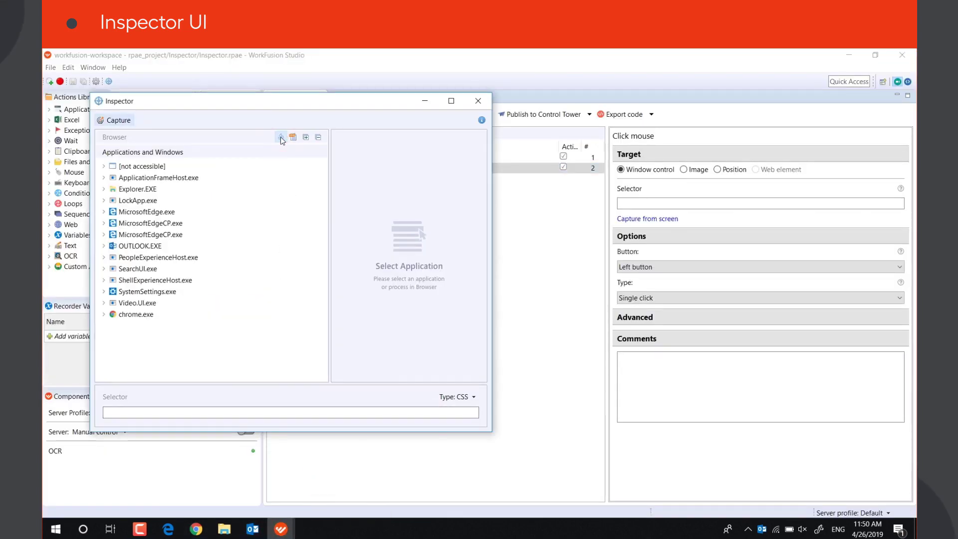
{"action": "left_click", "coordinate": [104, 246]}
{"action": "left_click", "coordinate": [137, 257]}
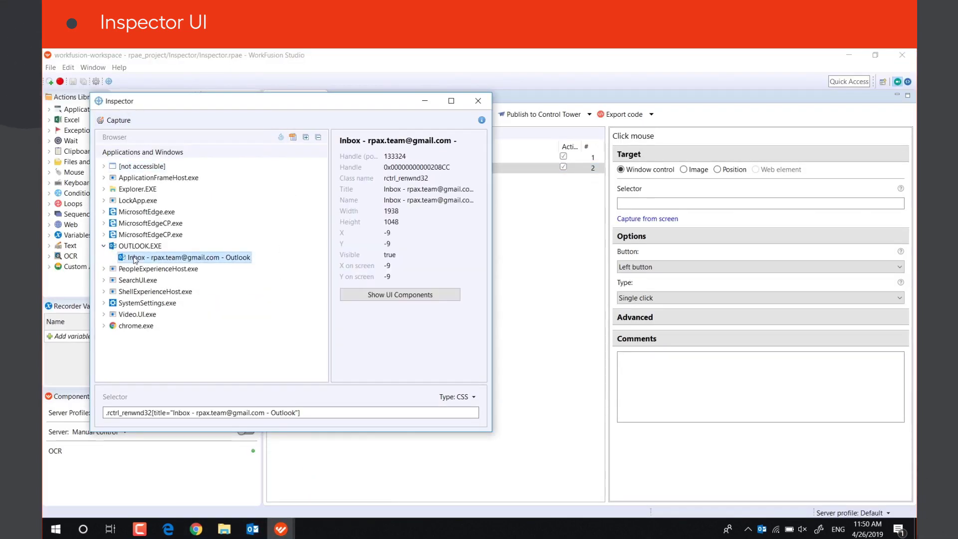
{"action": "double_click", "coordinate": [136, 257]}
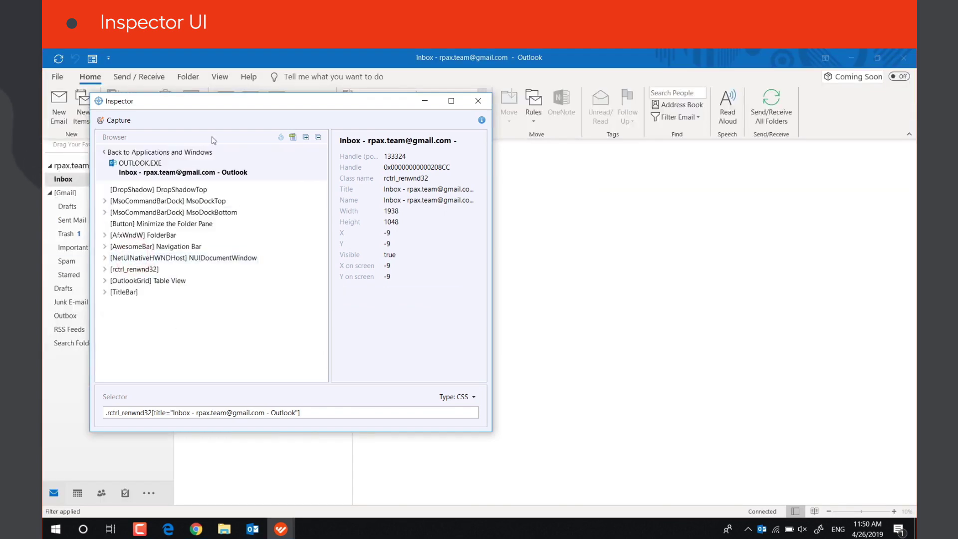
{"action": "left_click_drag", "start_coordinate": [274, 111], "coordinate": [559, 154]}
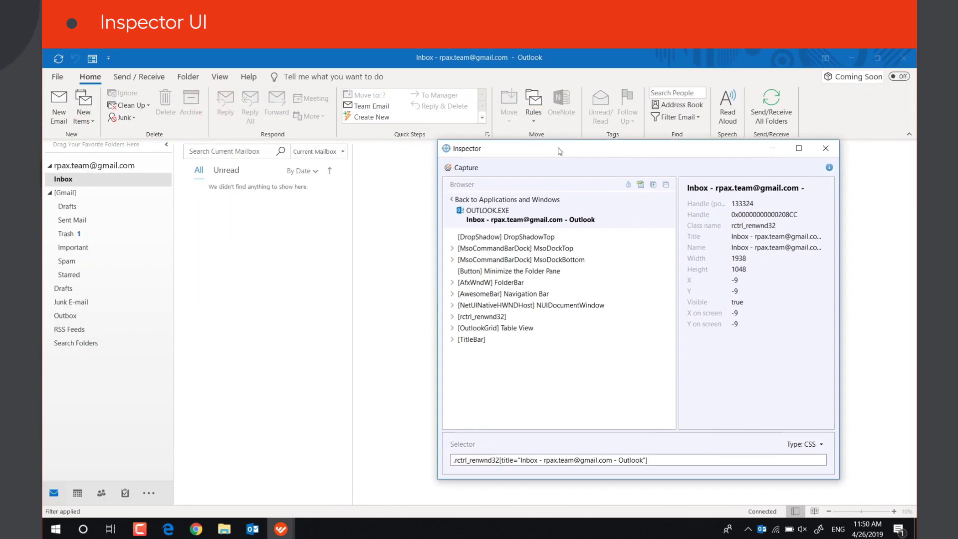
Inspect MsoDockBottom, NUIDocumentWindow and Table View, then return to the applications list.
{"action": "left_click", "coordinate": [535, 261]}
{"action": "left_click", "coordinate": [516, 282]}
{"action": "left_click", "coordinate": [524, 305]}
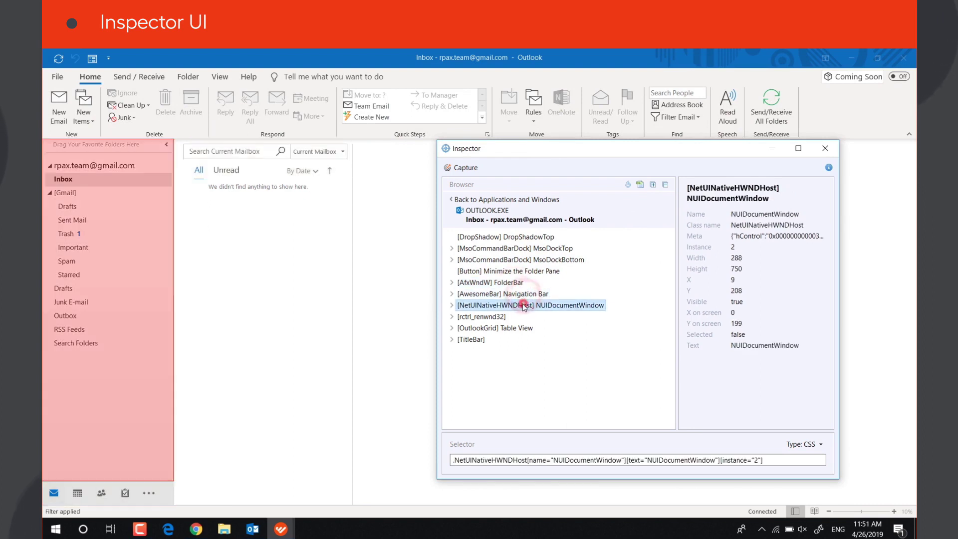
{"action": "left_click", "coordinate": [507, 329]}
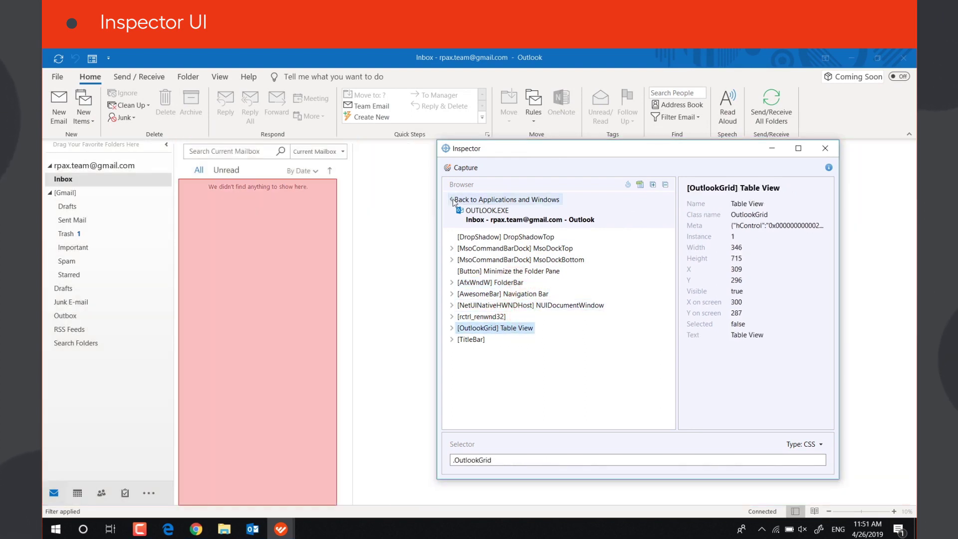
{"action": "left_click", "coordinate": [494, 200]}
Try inspecting Cortana under SearchUI.exe, dismiss the cannot-inspect warning, and go back.
{"action": "left_click", "coordinate": [451, 315]}
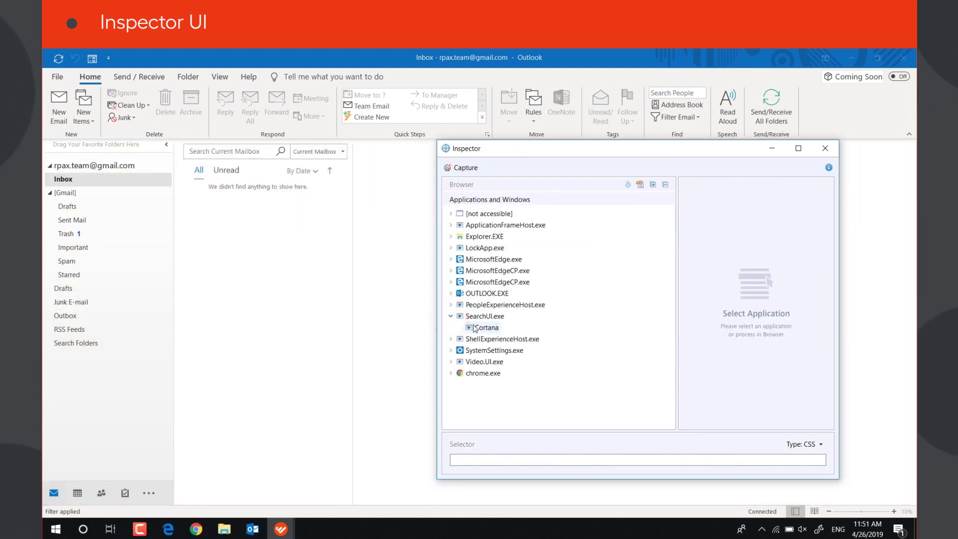
{"action": "left_click", "coordinate": [479, 328]}
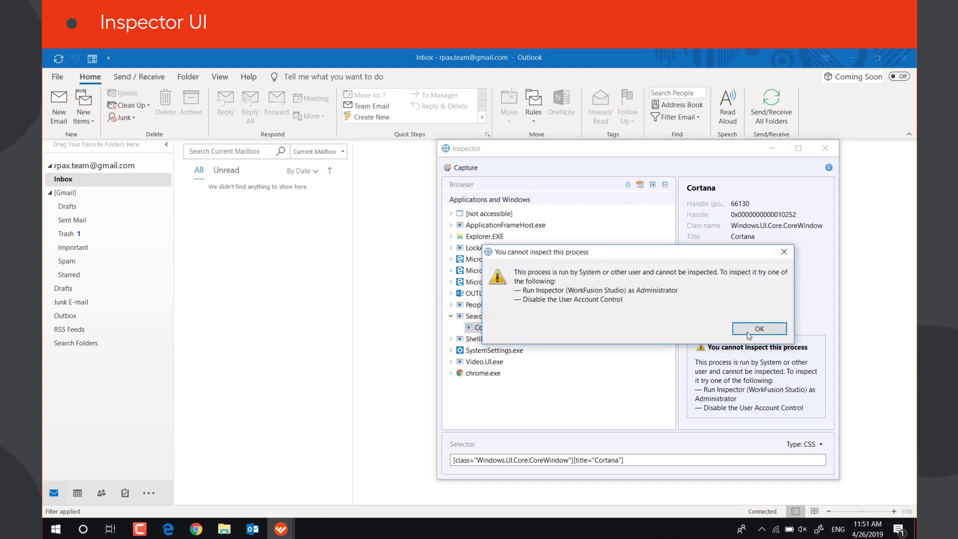
{"action": "left_click", "coordinate": [758, 330]}
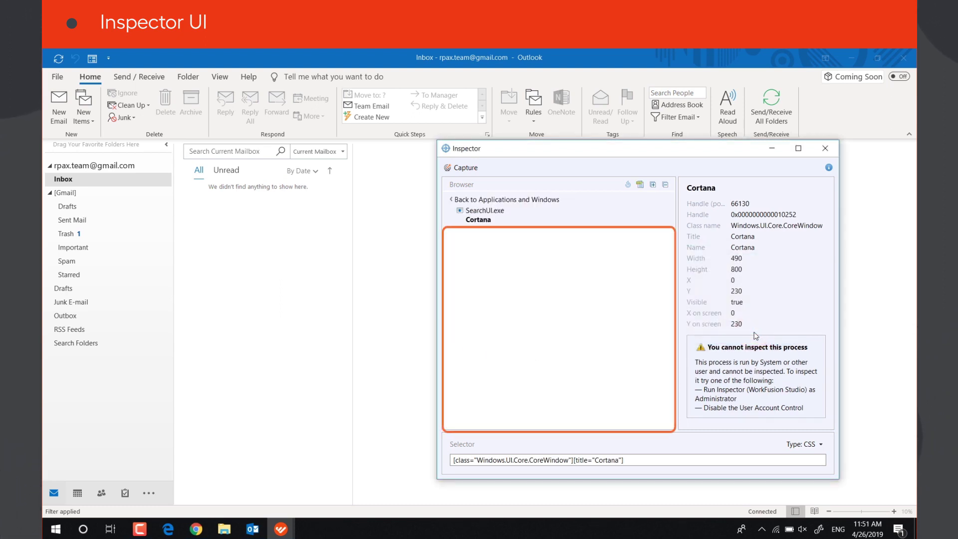
{"action": "left_click", "coordinate": [452, 199]}
Drill into the Inbox window, expand and collapse the whole tree, and export it to XML.
{"action": "left_click", "coordinate": [452, 294]}
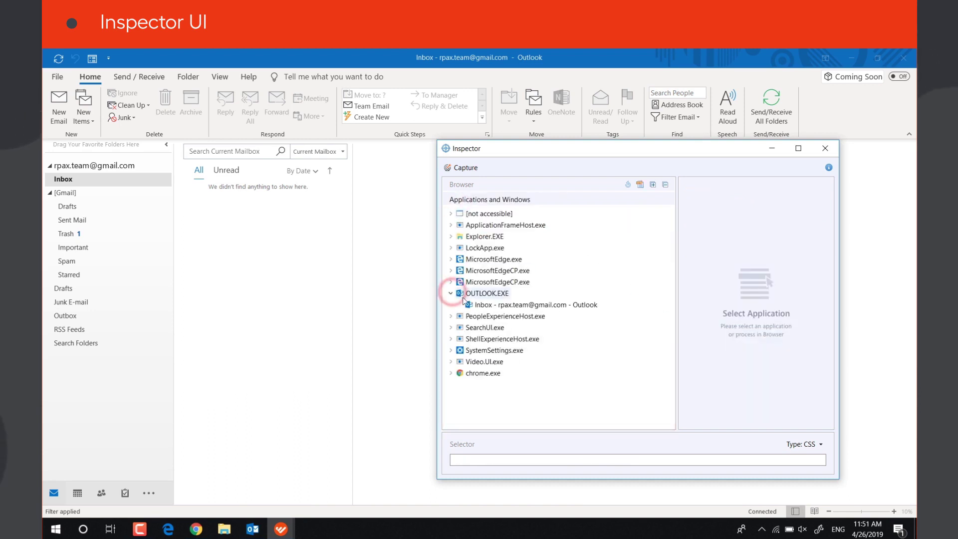
{"action": "double_click", "coordinate": [482, 305]}
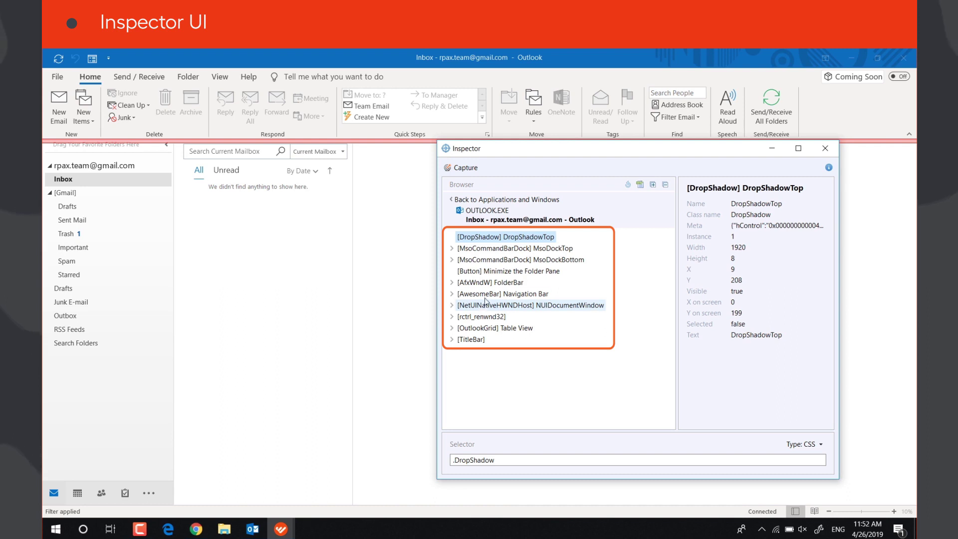
{"action": "left_click", "coordinate": [652, 184]}
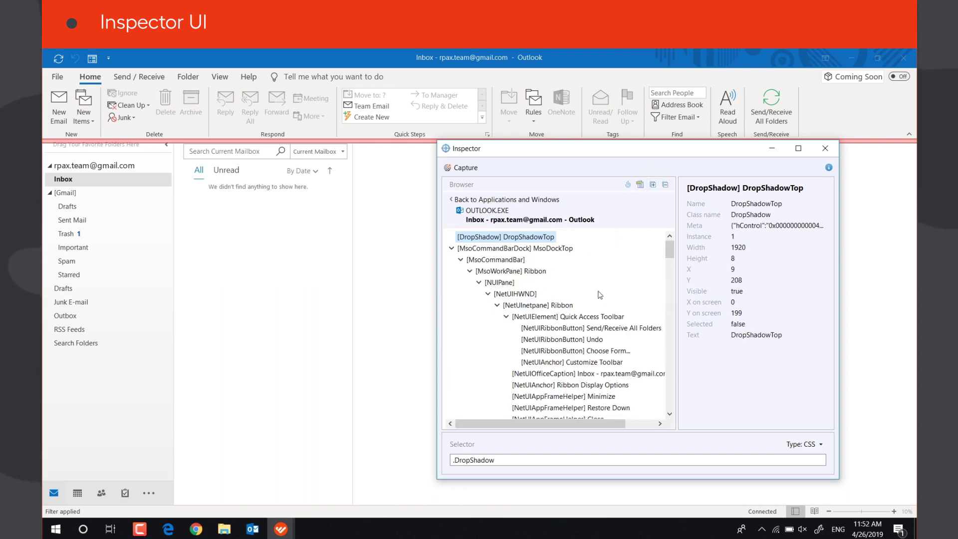
{"action": "scroll", "coordinate": [599, 295], "scroll_direction": "down", "scroll_amount": 5}
{"action": "scroll", "coordinate": [621, 262], "scroll_direction": "down", "scroll_amount": 5}
{"action": "left_click", "coordinate": [666, 185]}
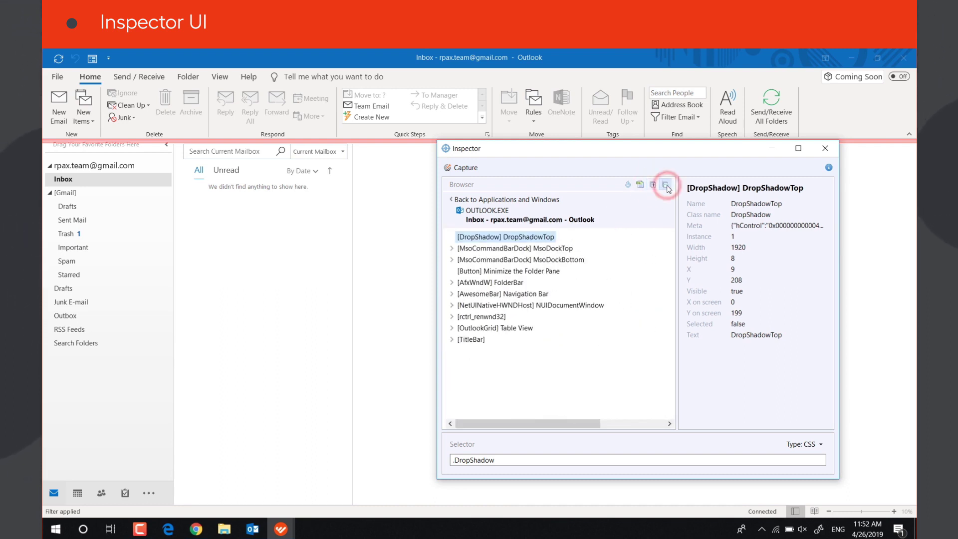
{"action": "left_click", "coordinate": [641, 185]}
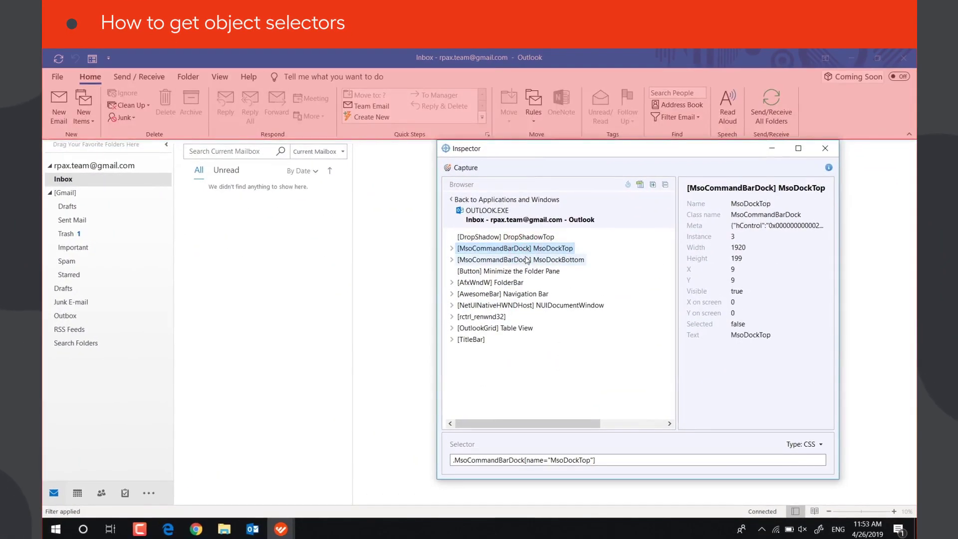
Inspect the Minimize the Folder Pane button, review selector types, and select its selector text.
{"action": "left_click", "coordinate": [527, 259]}
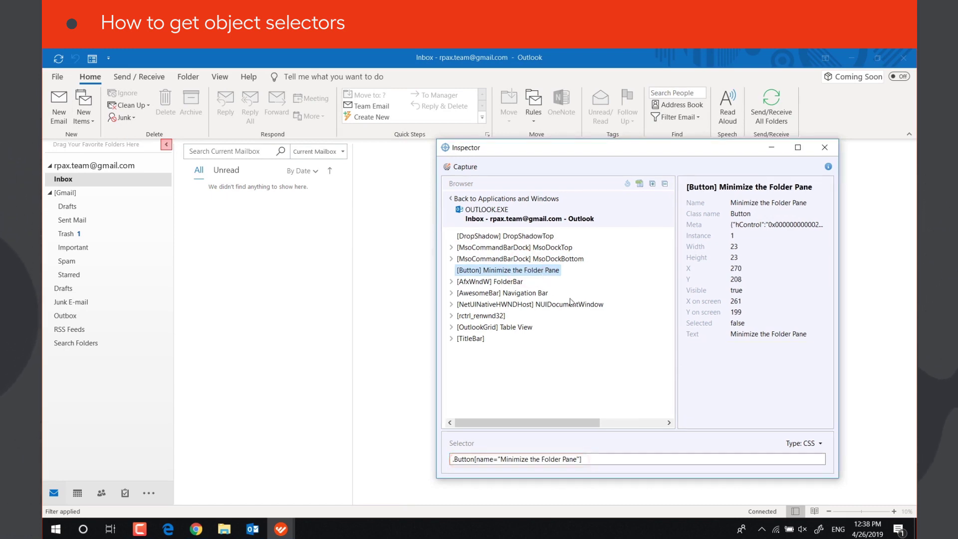
{"action": "left_click", "coordinate": [807, 443]}
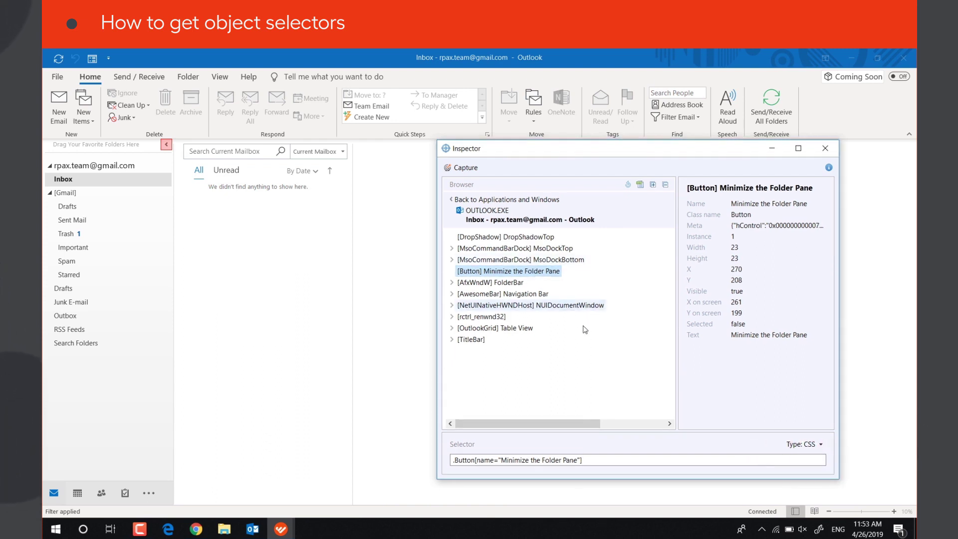
{"action": "left_click_drag", "start_coordinate": [599, 459], "coordinate": [447, 460]}
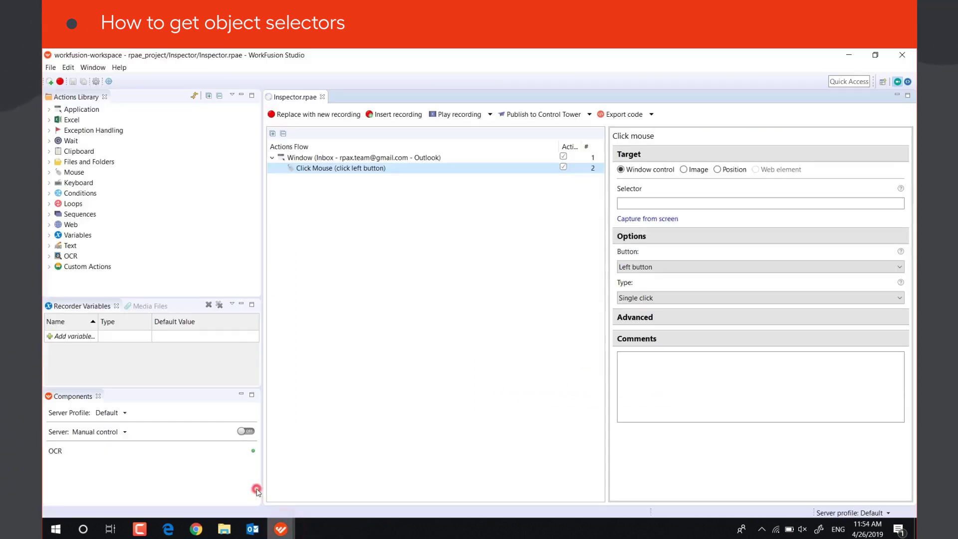
Paste the Minimize the Folder Pane selector into Click Mouse and bring the Inspector over Outlook.
{"action": "type", "text": ".Button[name=\"Minimize the Folder Pane\"]"}
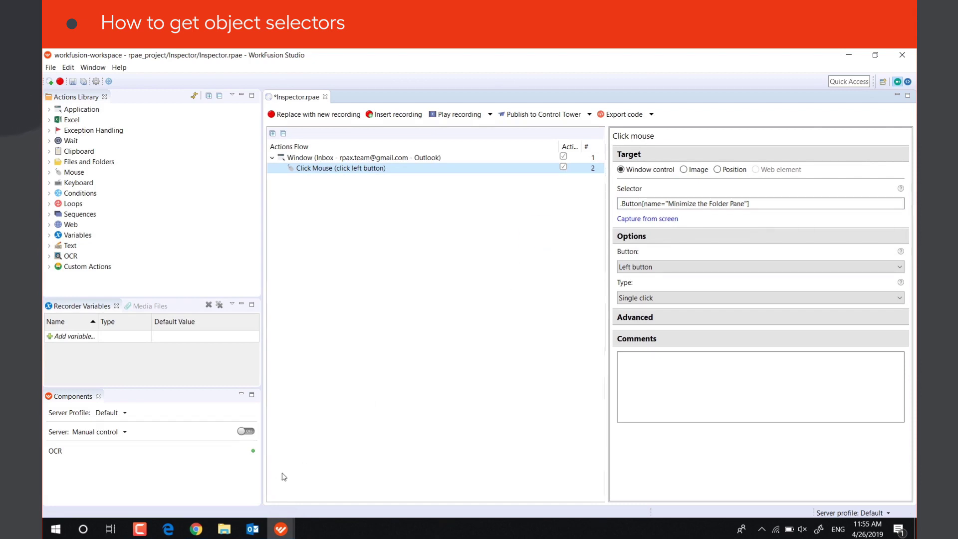
{"action": "left_click", "coordinate": [253, 529]}
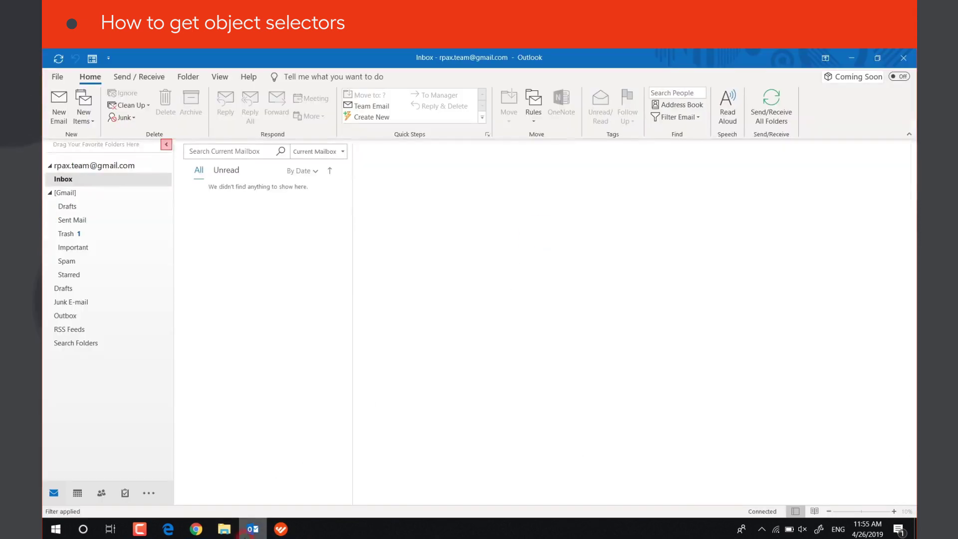
{"action": "left_click", "coordinate": [280, 530]}
{"action": "left_click", "coordinate": [329, 479]}
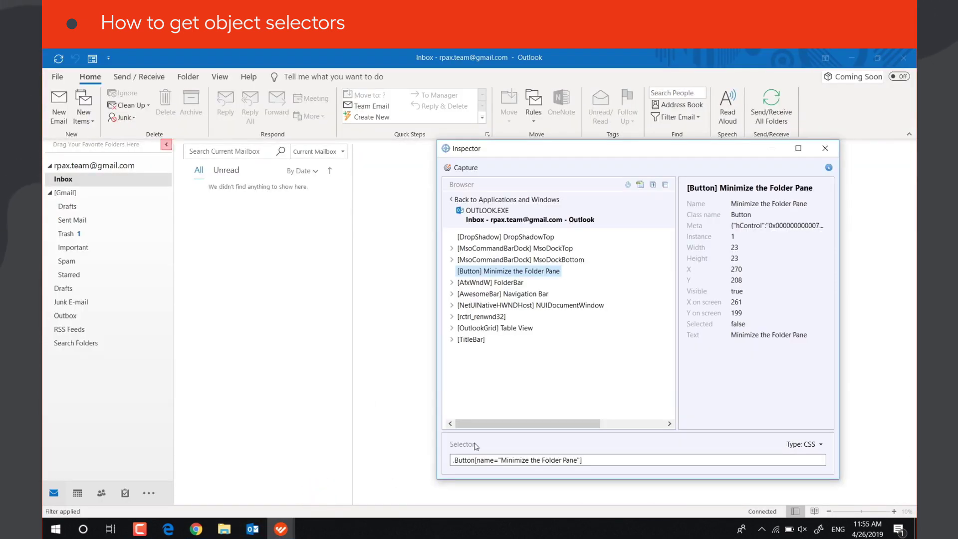
{"action": "right_click", "coordinate": [778, 225]}
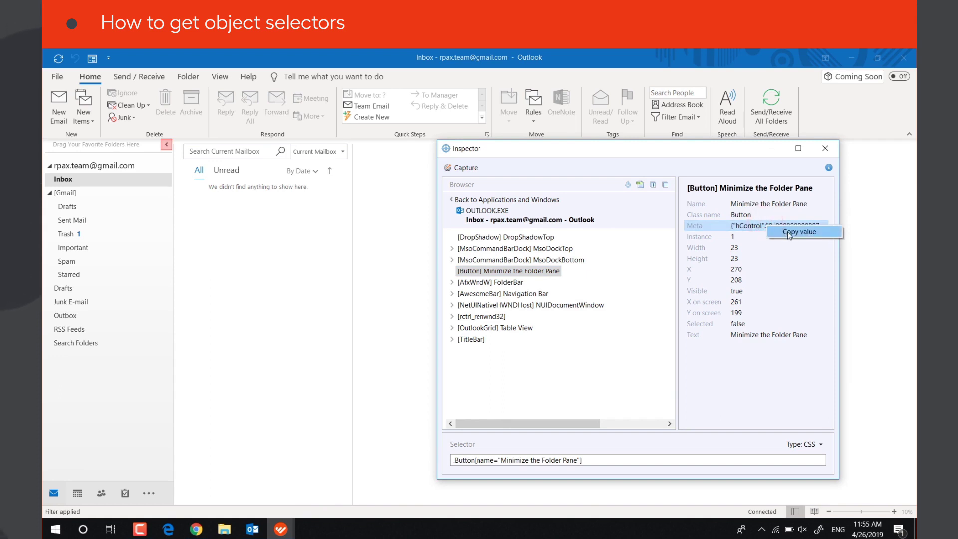
Copy the Meta value, expand the full tree, and inspect SearchBoxTextBoxAutomationId.
{"action": "left_click", "coordinate": [788, 232]}
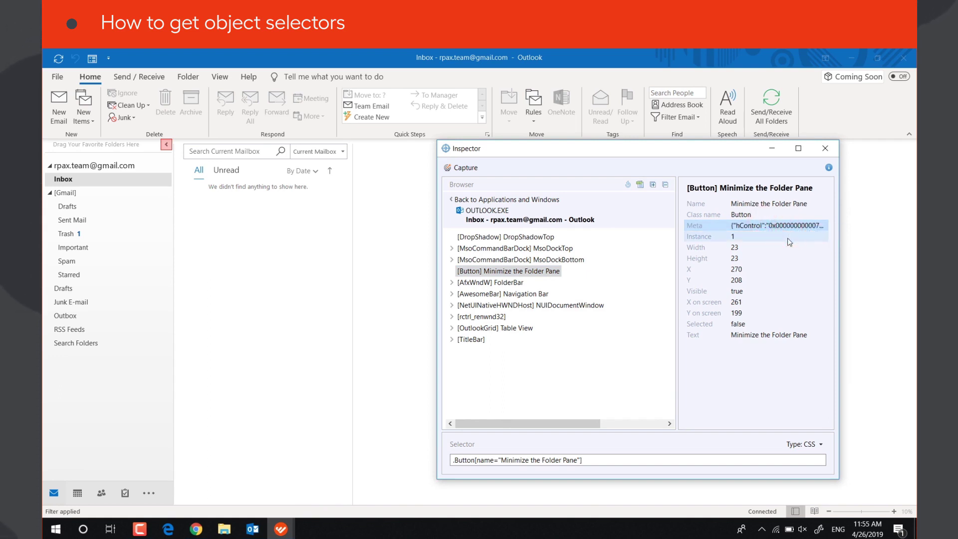
{"action": "left_click", "coordinate": [536, 274]}
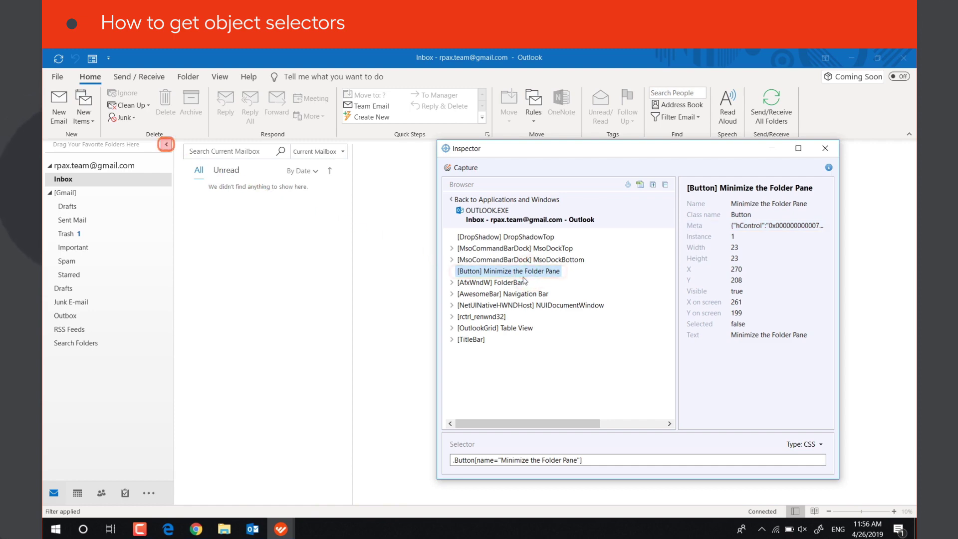
{"action": "left_click", "coordinate": [493, 282]}
{"action": "left_click", "coordinate": [653, 185]}
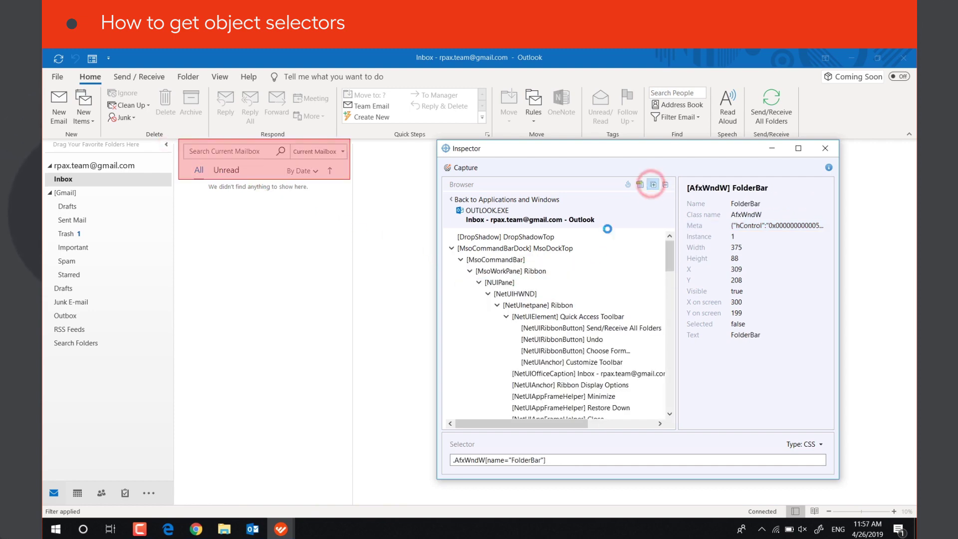
{"action": "scroll", "coordinate": [569, 300], "scroll_direction": "down", "scroll_amount": 5}
{"action": "scroll", "coordinate": [584, 307], "scroll_direction": "down", "scroll_amount": 5}
{"action": "scroll", "coordinate": [595, 307], "scroll_direction": "down", "scroll_amount": 5}
{"action": "scroll", "coordinate": [595, 307], "scroll_direction": "down", "scroll_amount": 5}
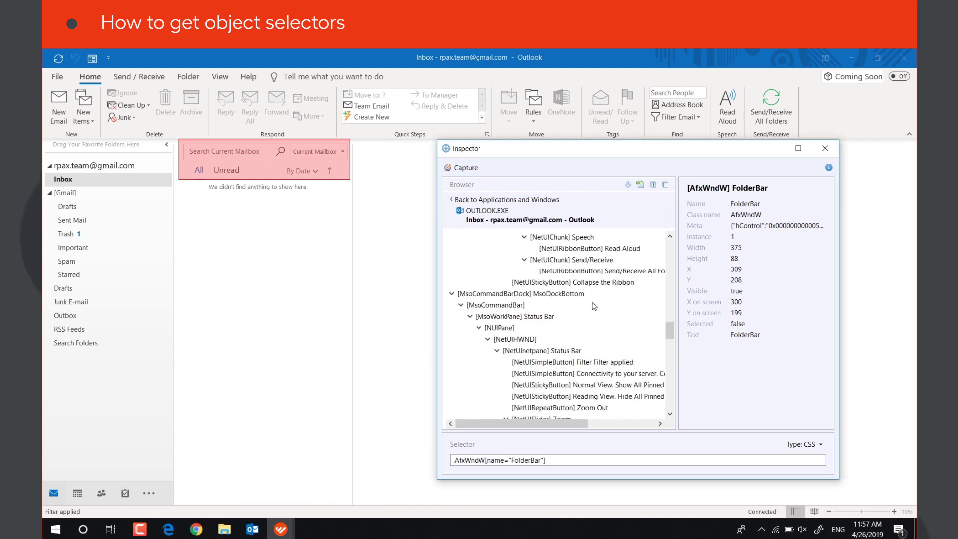
{"action": "scroll", "coordinate": [595, 307], "scroll_direction": "down", "scroll_amount": 5}
{"action": "scroll", "coordinate": [595, 307], "scroll_direction": "down", "scroll_amount": 3}
{"action": "left_click", "coordinate": [602, 294]}
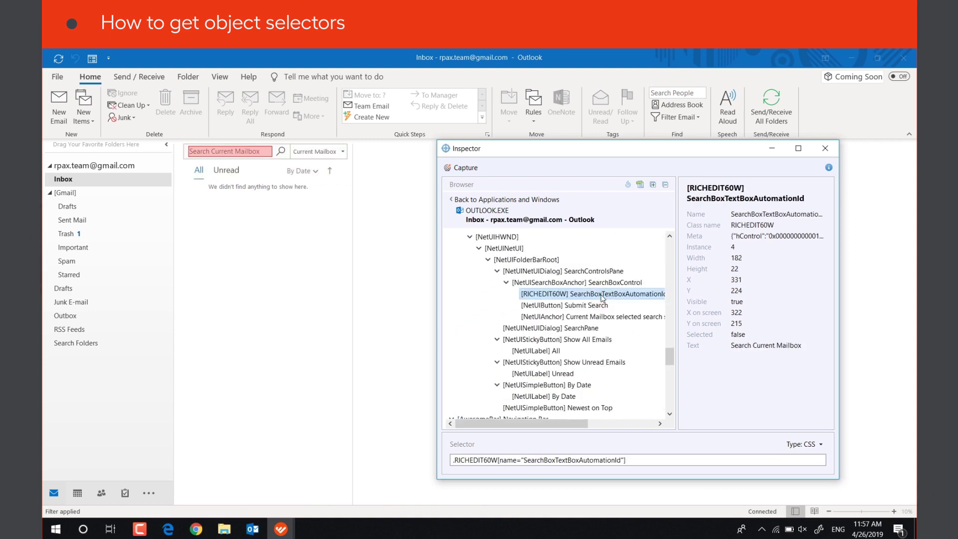
Test-type 'hello' into Outlook's search box with the Inspector's Type action.
{"action": "right_click", "coordinate": [603, 297]}
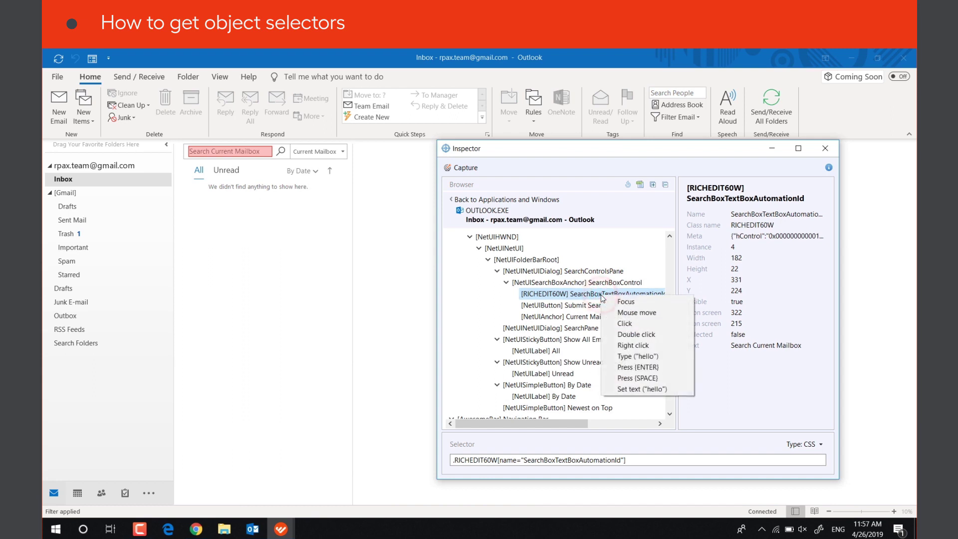
{"action": "left_click", "coordinate": [629, 358]}
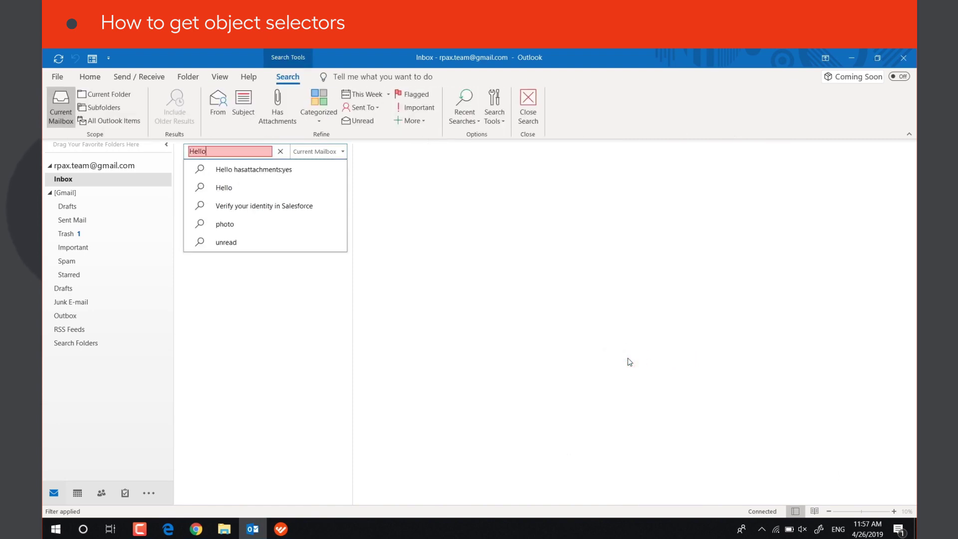
{"action": "left_click", "coordinate": [283, 529]}
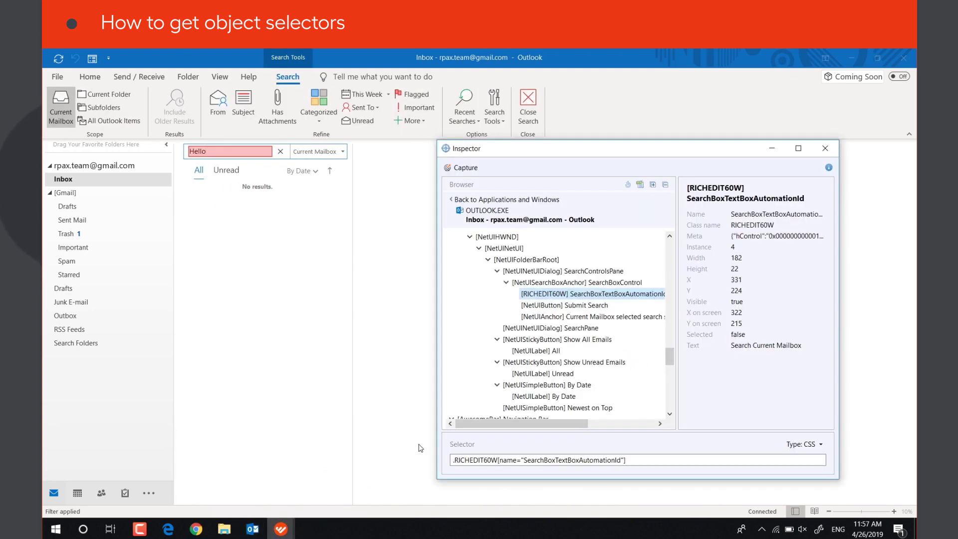
Test a right click on the Calendar navigation module under Navigation Bar.
{"action": "left_click", "coordinate": [666, 184]}
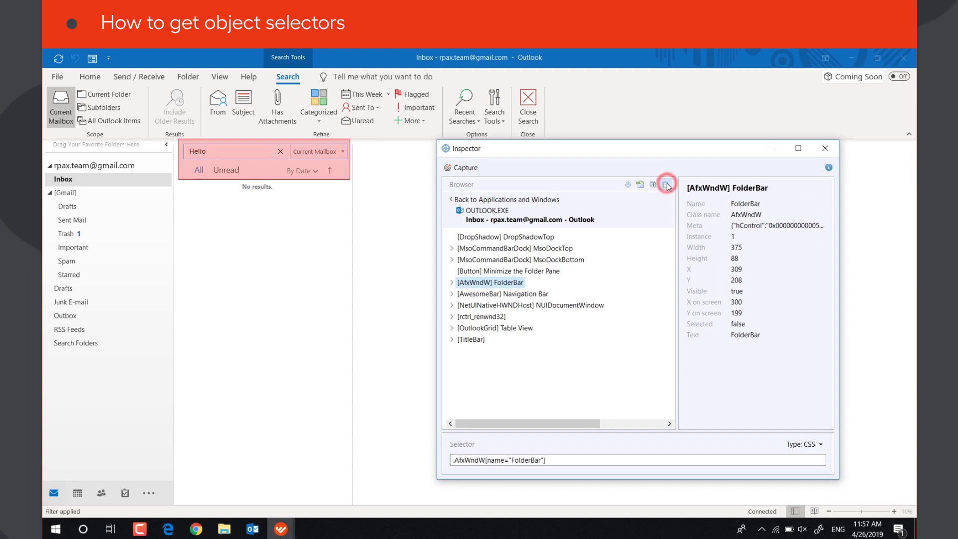
{"action": "left_click", "coordinate": [452, 294]}
{"action": "left_click", "coordinate": [498, 315]}
{"action": "right_click", "coordinate": [497, 318]}
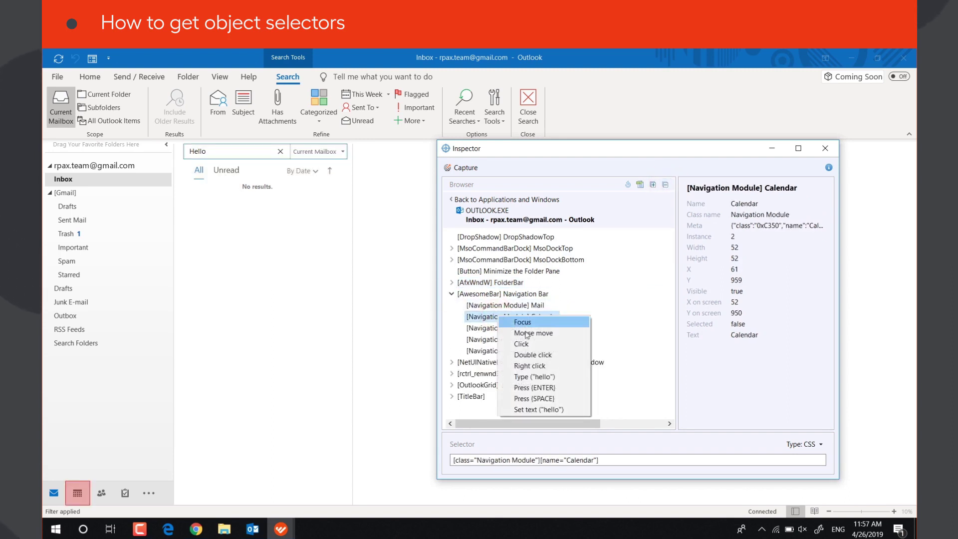
{"action": "left_click", "coordinate": [539, 366]}
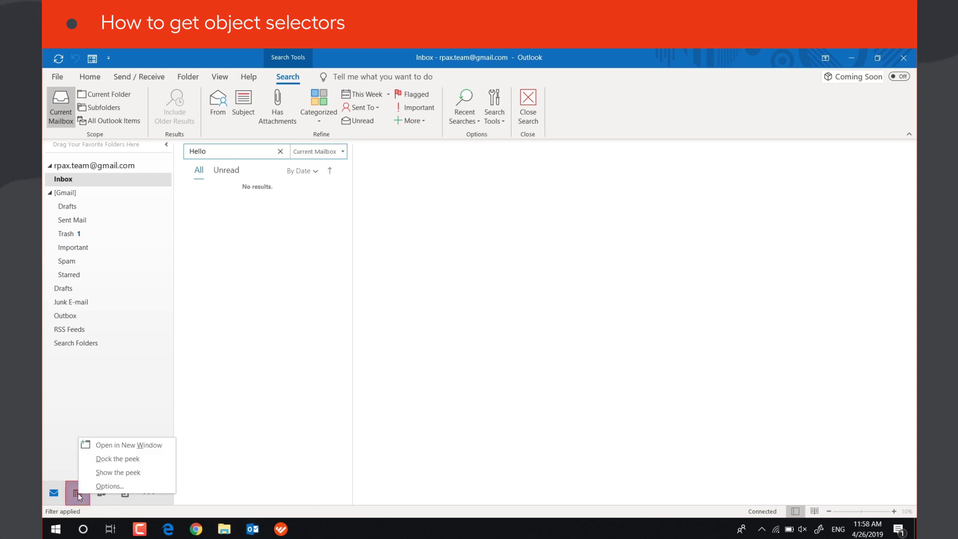
{"action": "left_click", "coordinate": [281, 529]}
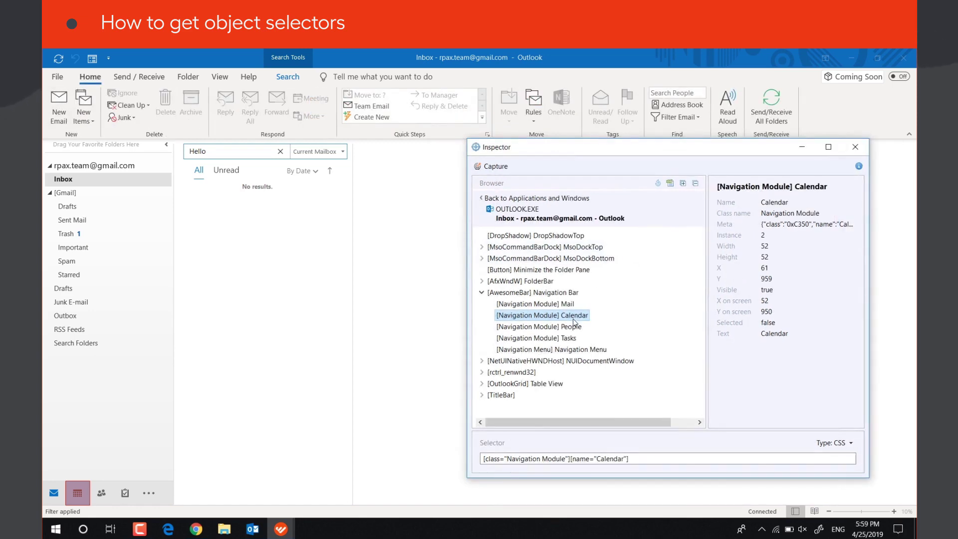
Capture Outlook's Has Attachments filter, then the New Email button via the Home tab.
{"action": "left_click", "coordinate": [490, 167]}
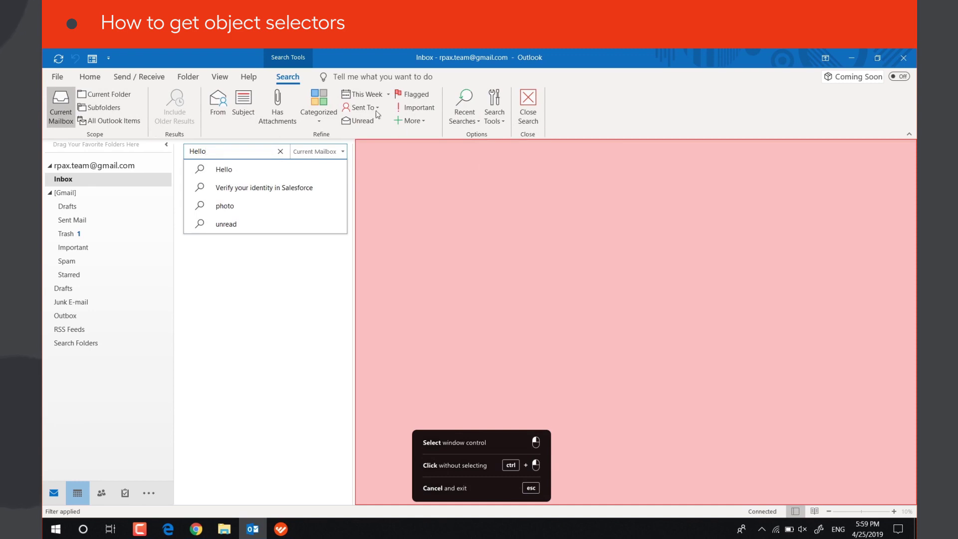
{"action": "left_click", "coordinate": [282, 106]}
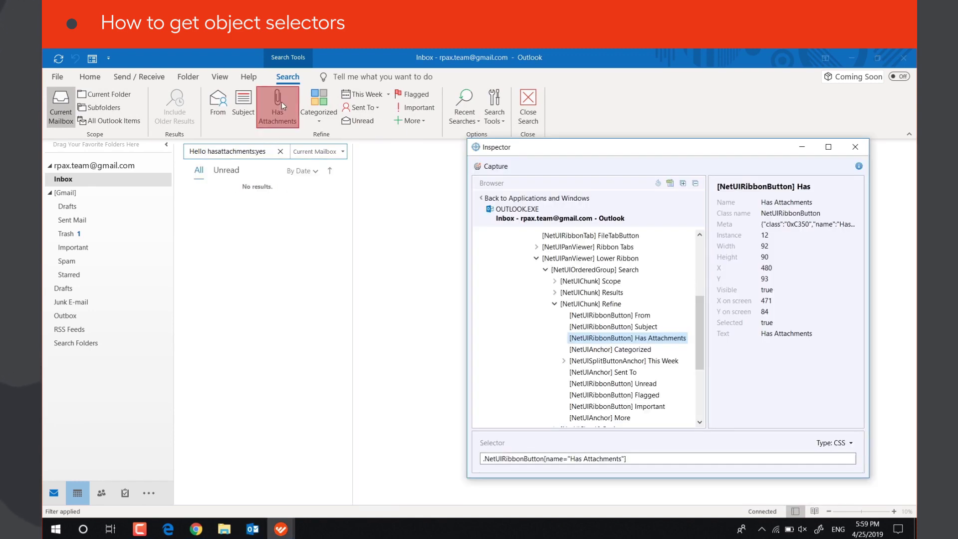
{"action": "left_click", "coordinate": [493, 166]}
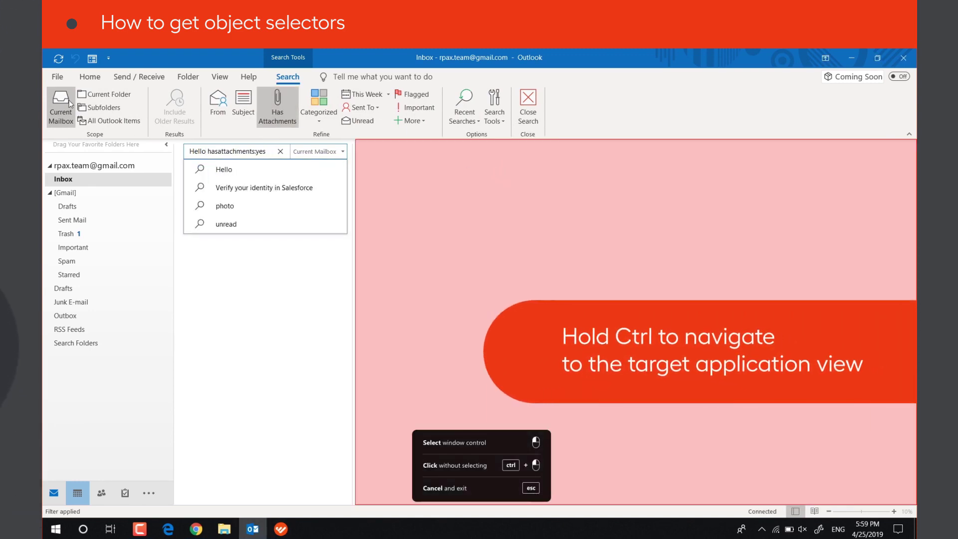
{"action": "left_click", "coordinate": [90, 77], "text": "ctrl"}
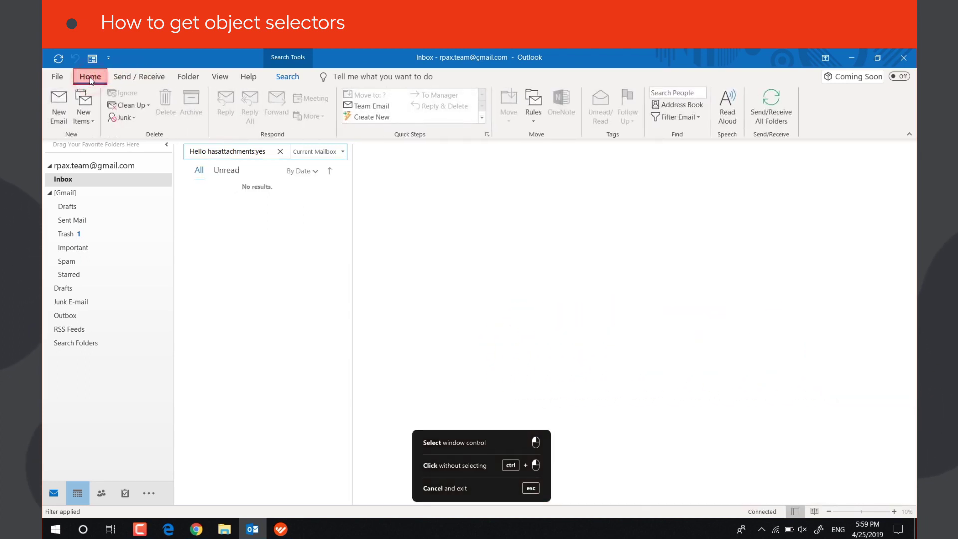
{"action": "left_click", "coordinate": [58, 103]}
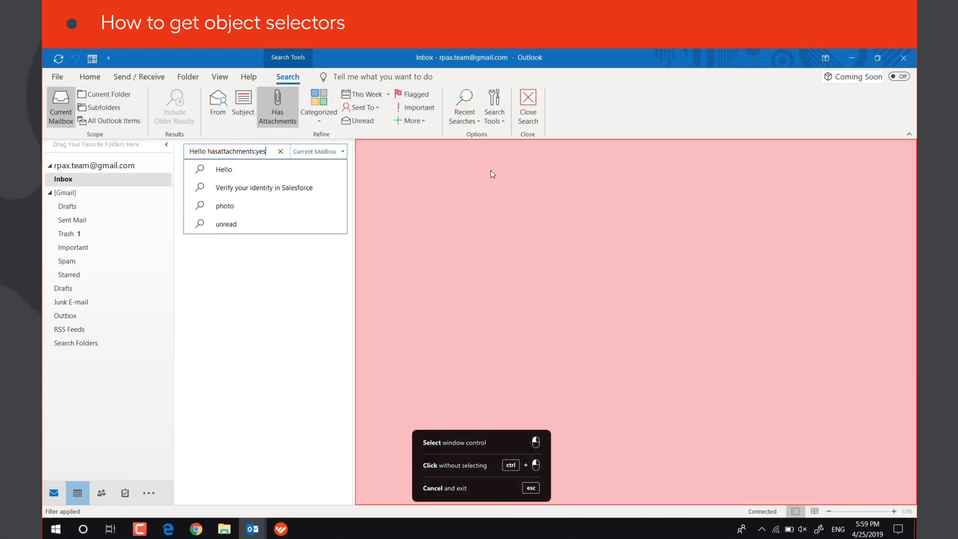
Replace the Inspector selector with .NetUIAnchor[name="Rules"].
{"action": "left_click", "coordinate": [491, 170]}
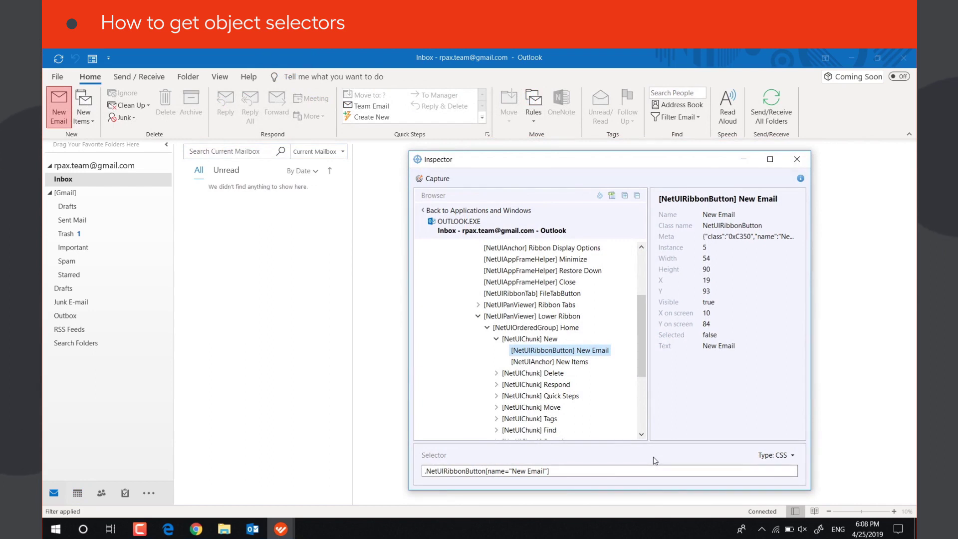
{"action": "left_click_drag", "start_coordinate": [629, 470], "coordinate": [408, 470]}
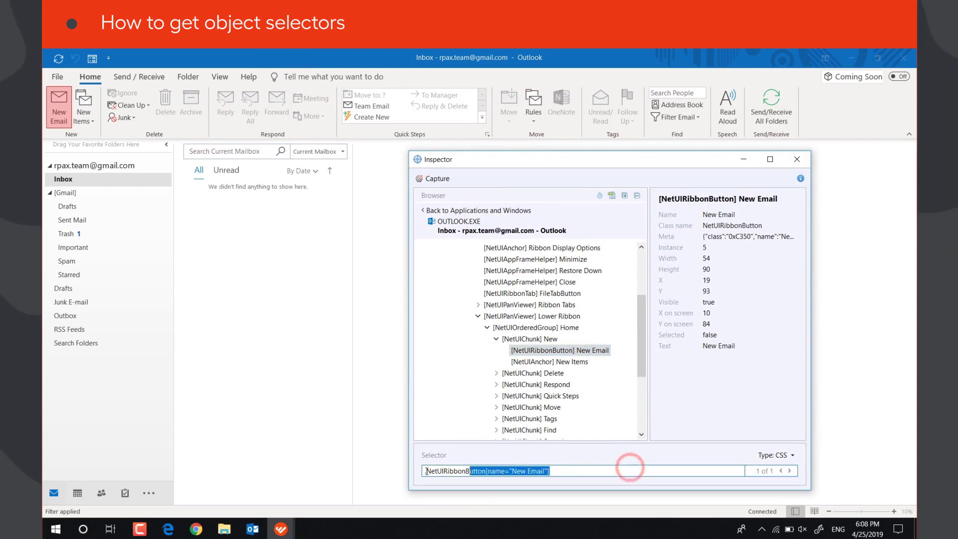
{"action": "type", "text": ".NetUIAnchor[name=\"Rules\"]"}
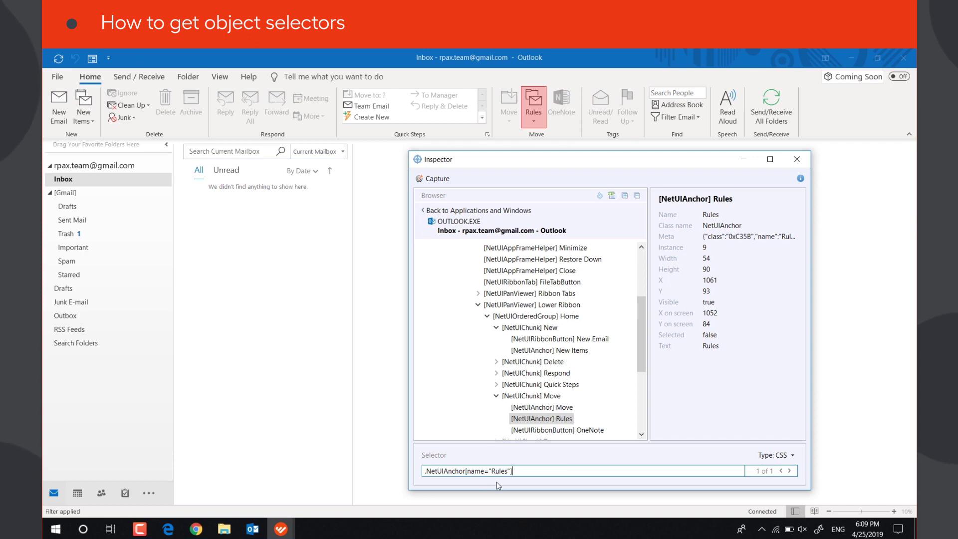
Trim the selector to .NetUIAnchor by deleting the name condition.
{"action": "left_click", "coordinate": [483, 471]}
{"action": "type", "text": "$"}
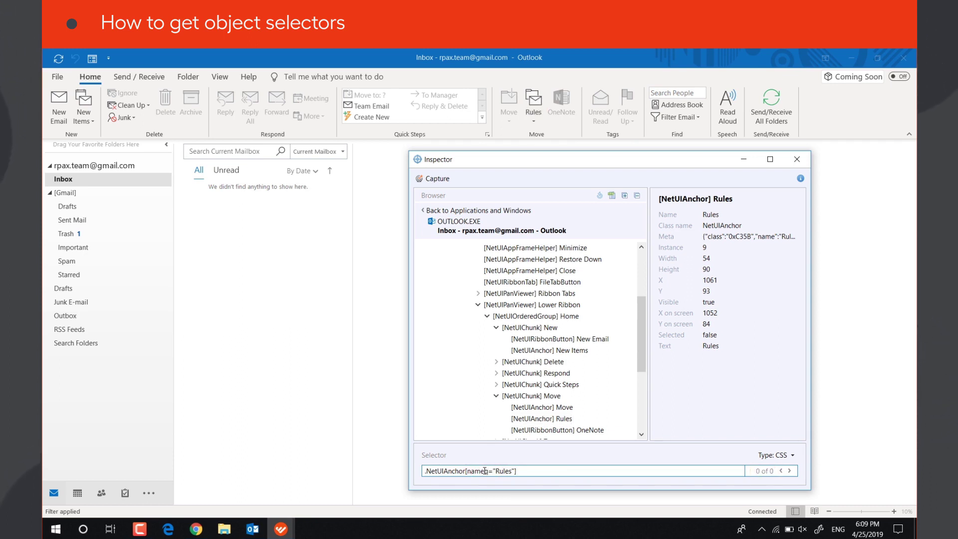
{"action": "key", "text": "BackSpace"}
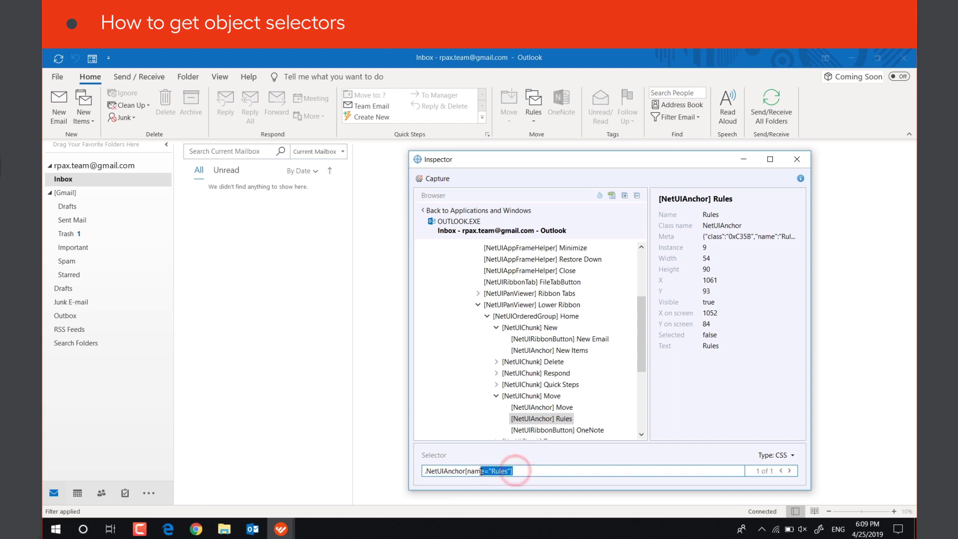
{"action": "key", "text": "Delete"}
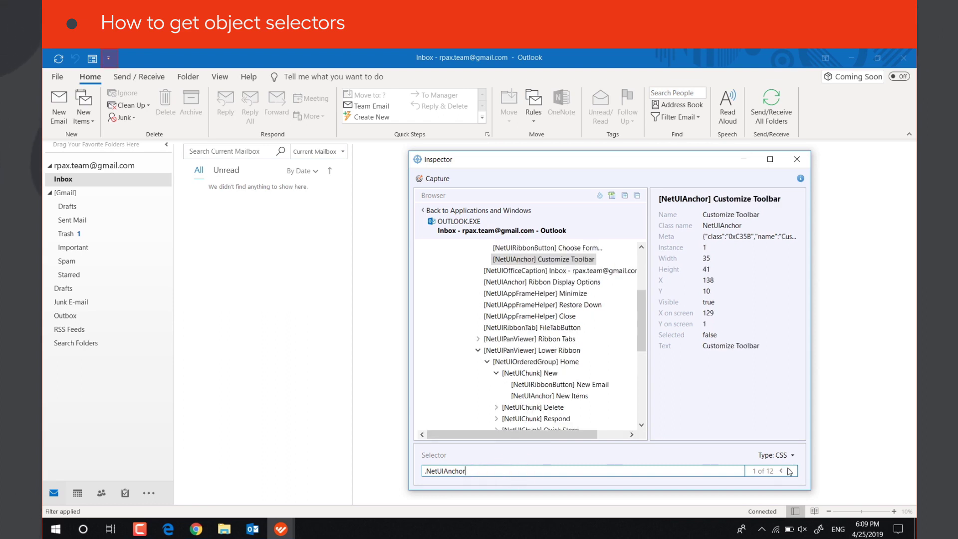
Step forward through the .NetUIAnchor matches to 7 of 12, an unnamed Quick Steps anchor.
{"action": "left_click", "coordinate": [789, 470]}
{"action": "left_click", "coordinate": [789, 471]}
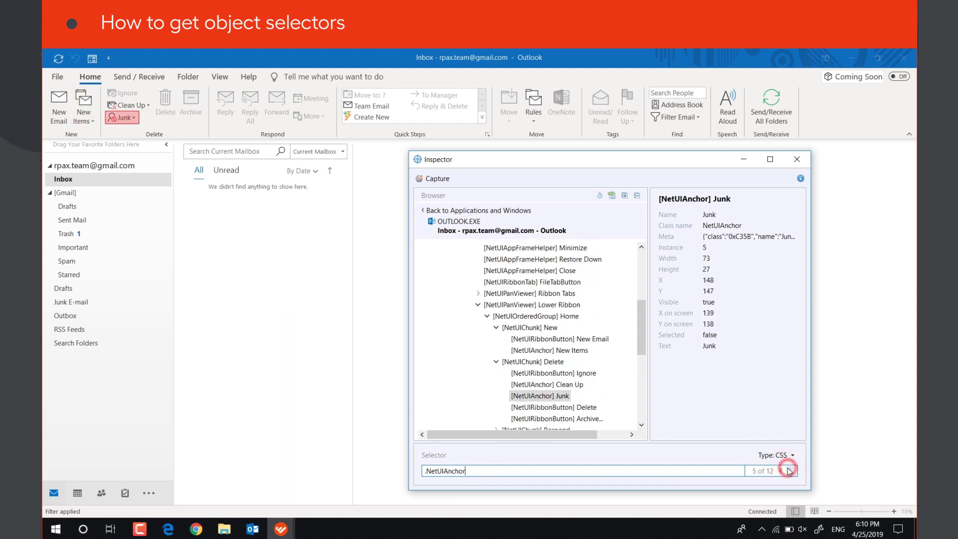
{"action": "left_click", "coordinate": [789, 471]}
{"action": "left_click", "coordinate": [789, 471]}
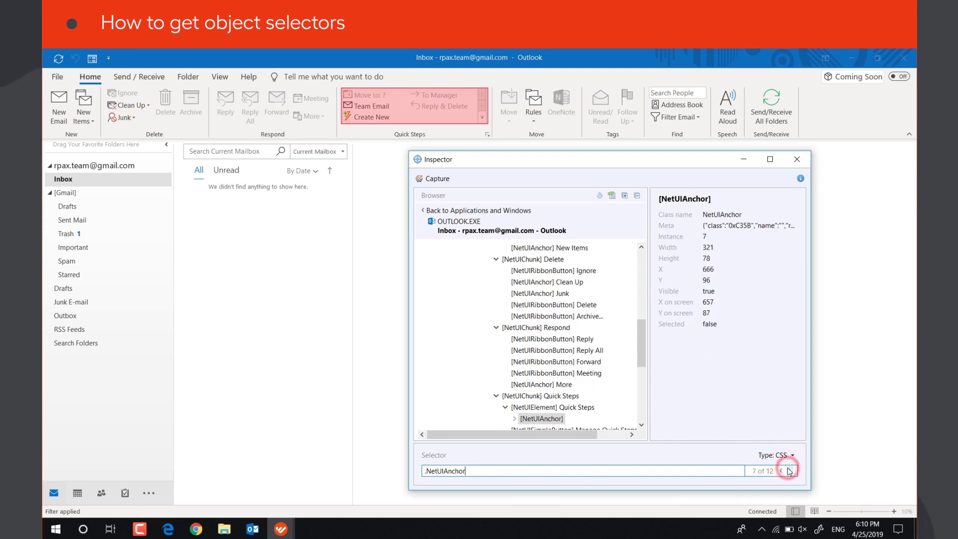